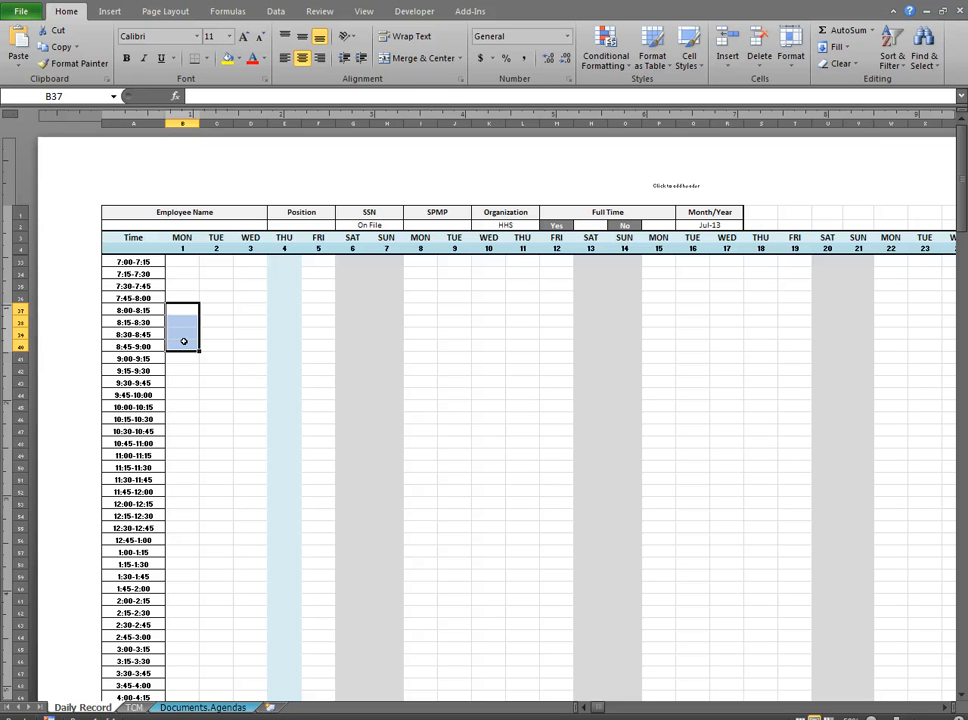
- Open the time study form for 8:00-9:00 on Monday the 1st and examine the activity codes offered for several programs
right_click(184, 342)
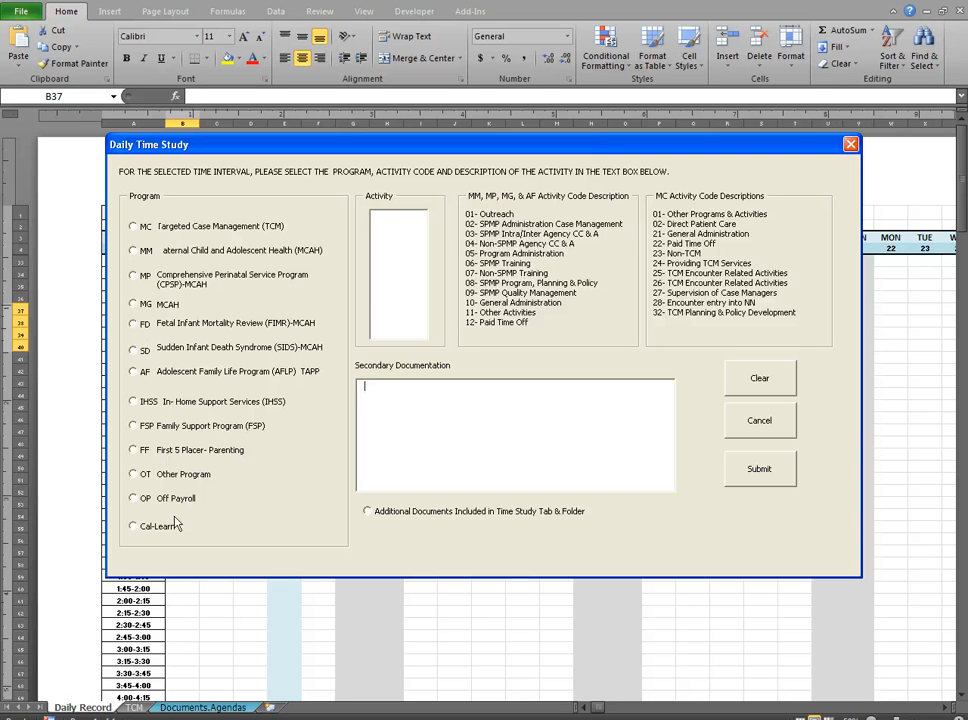
left_click(134, 227)
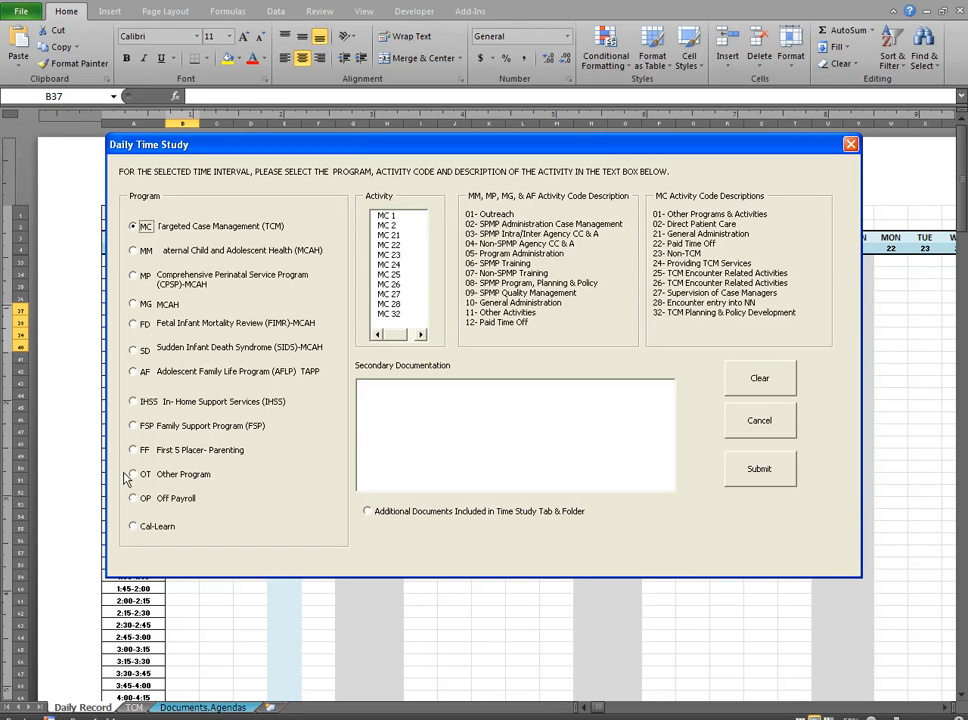
left_click(133, 402)
left_click(133, 426)
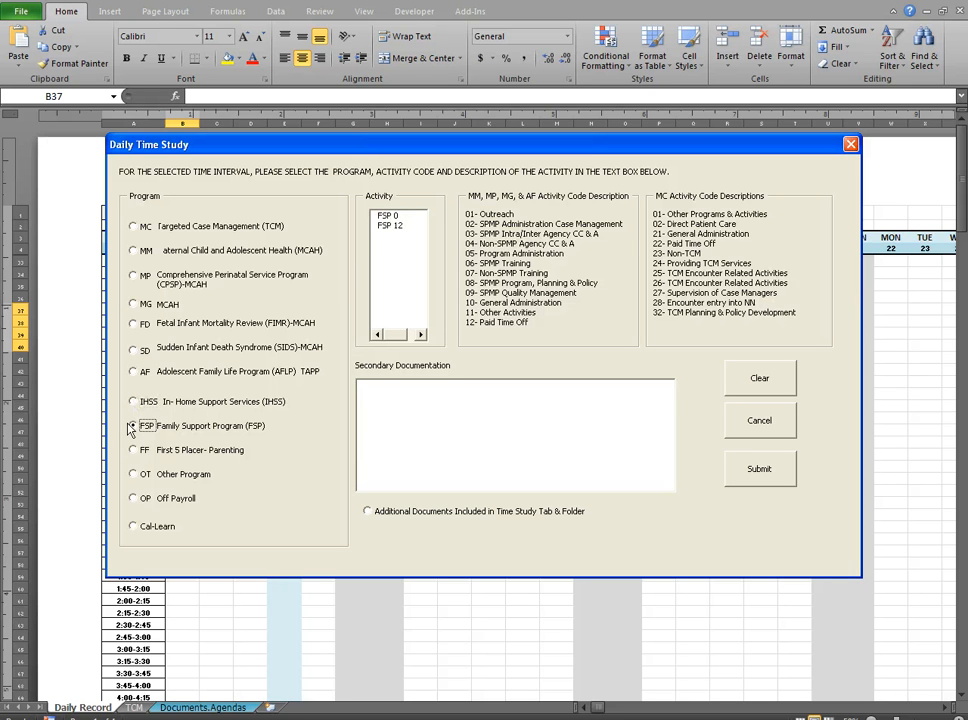
left_click(134, 451)
key("Down")
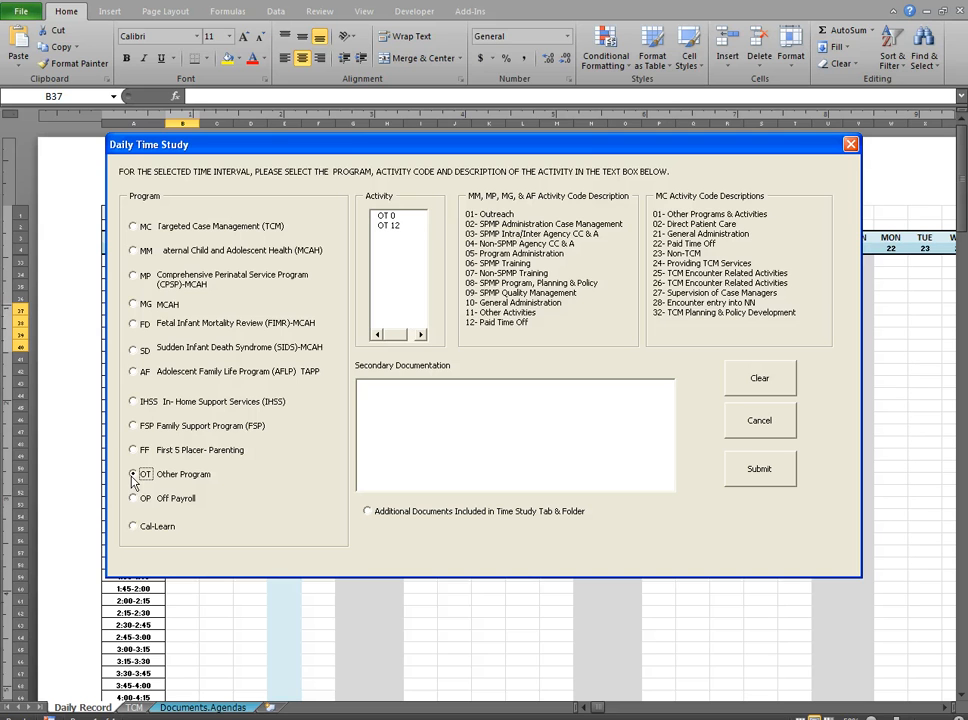
left_click(396, 217)
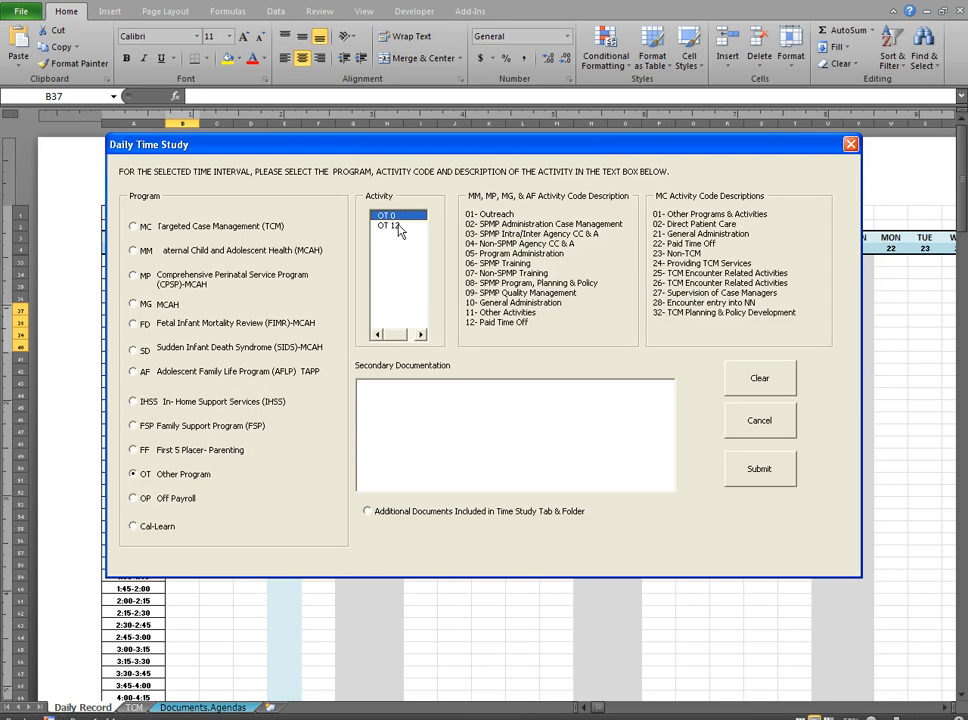
left_click(399, 227)
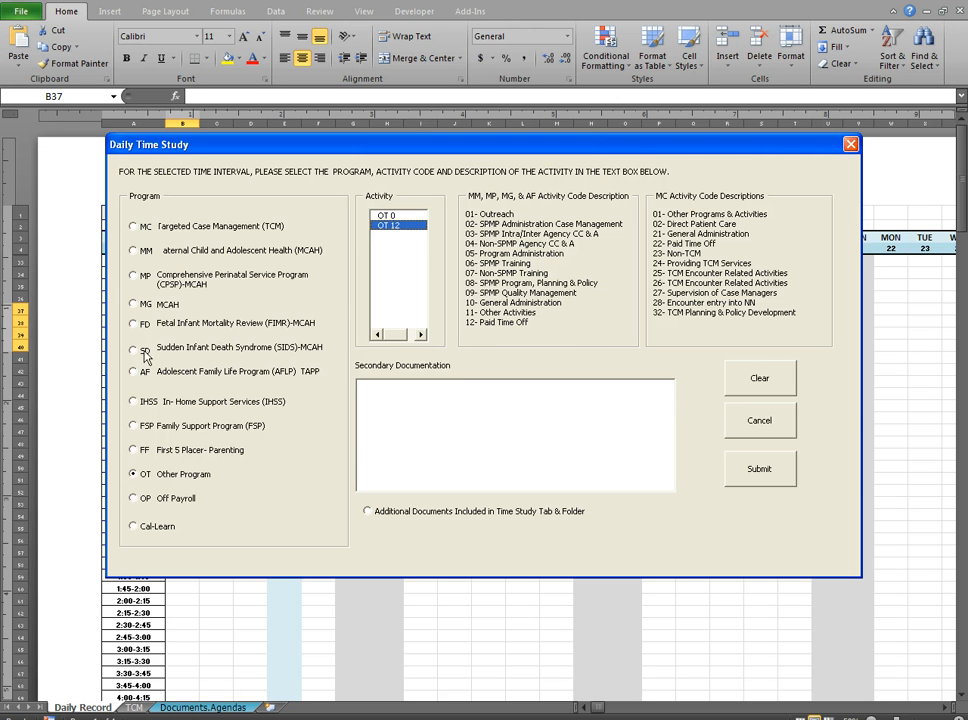
- Submit Targeted Case Management activity MC 2 with secondary documentation "Justification" for the selected hour, and check the day's subtotal
left_click(134, 228)
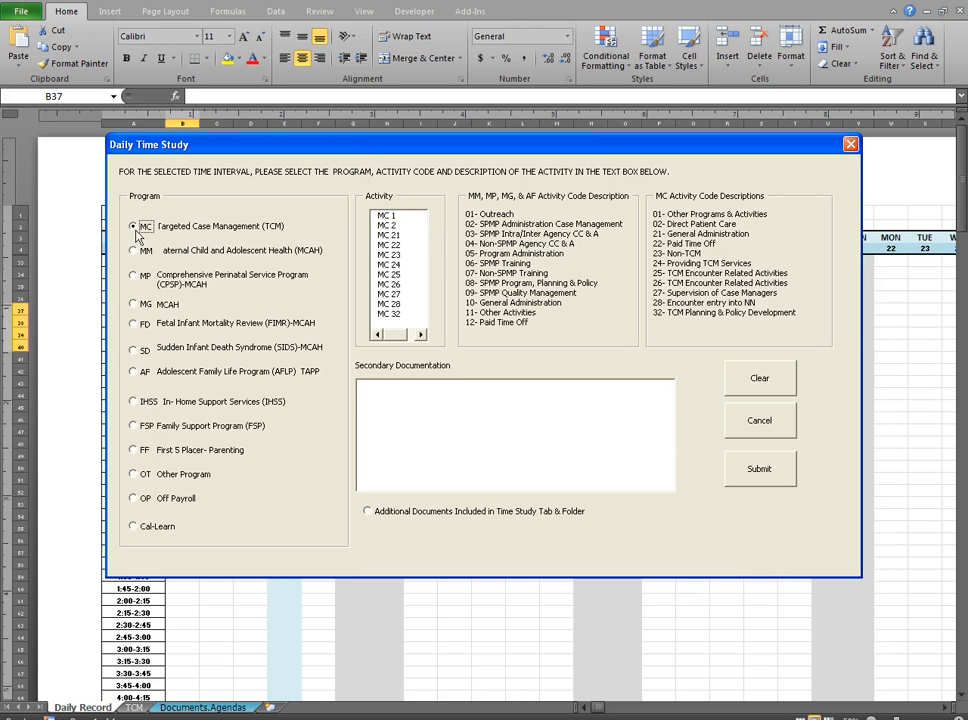
left_click(388, 226)
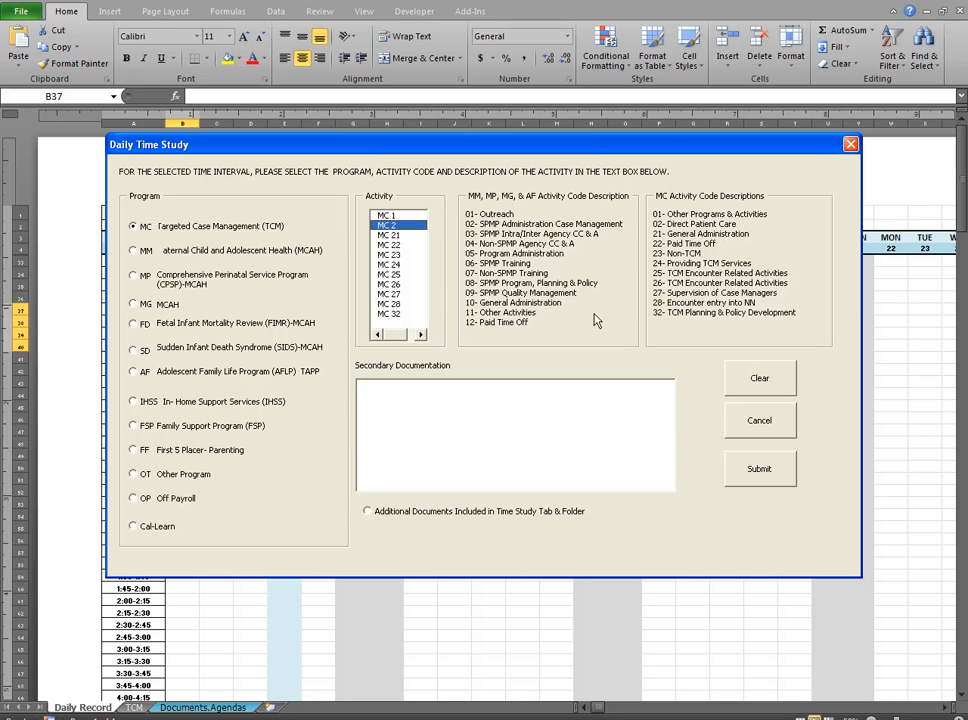
left_click(464, 424)
type("Justification")
left_click(761, 484)
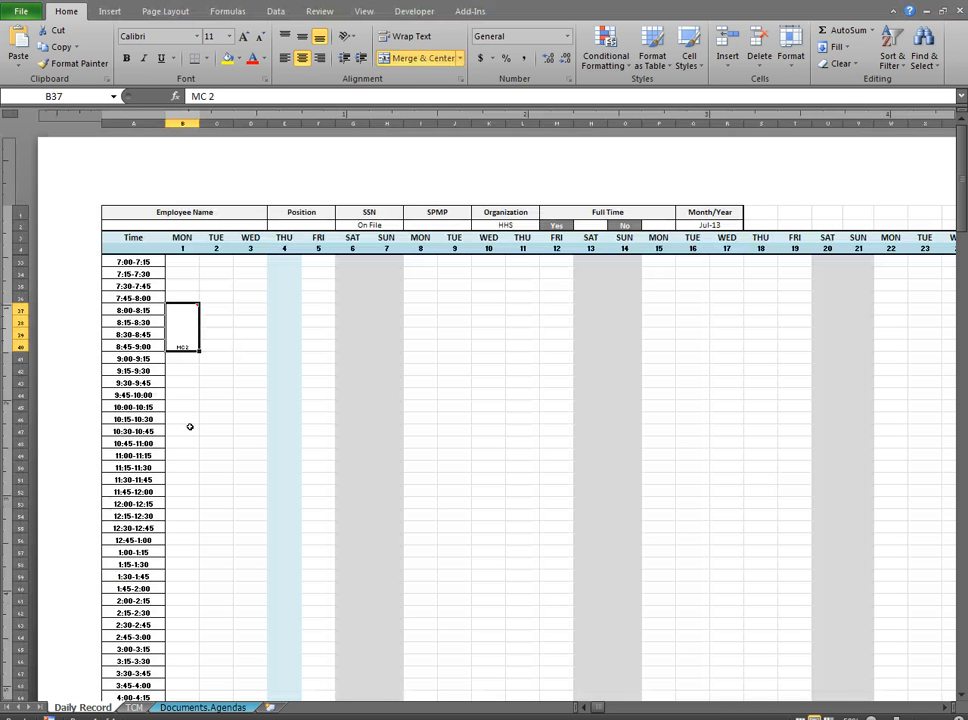
scroll(190, 426, "down", 3)
left_click(186, 683)
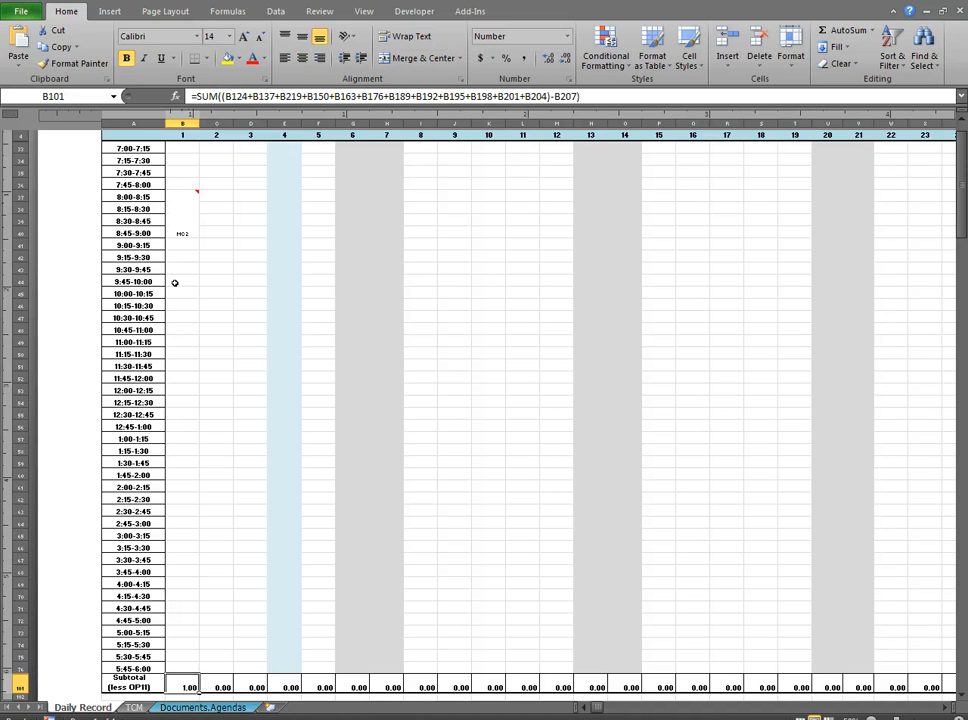
- Record Adolescent Family Life Program activity AF 1 for 9:00-11:00 on the 1st with documentation "OUtreach", and check the day's subtotal
left_click(185, 243)
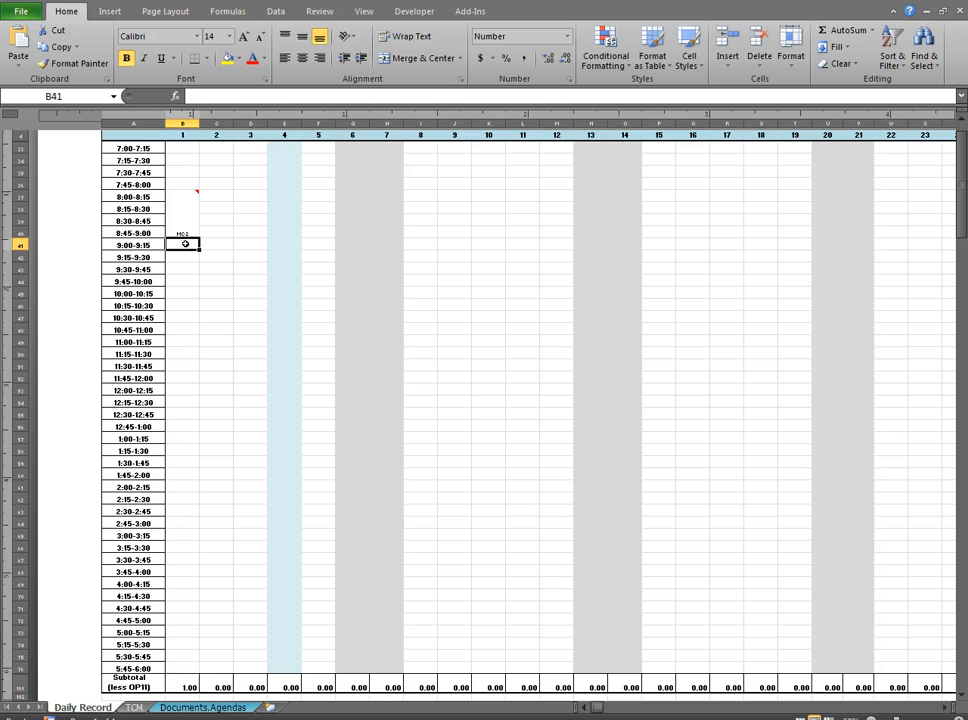
left_click_drag(185, 243, 186, 329)
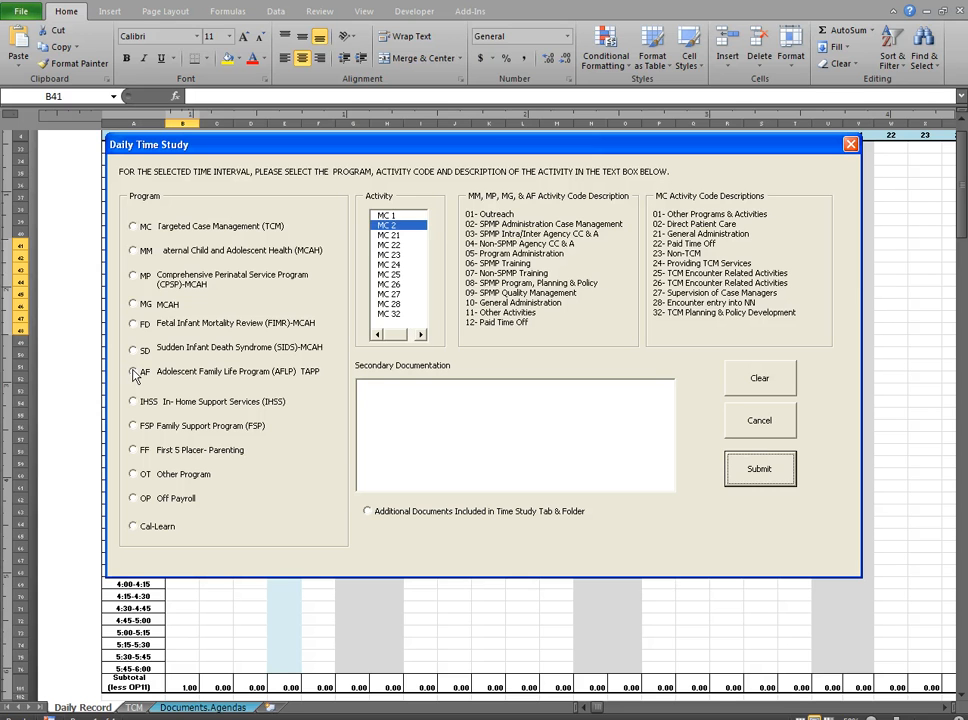
left_click(134, 372)
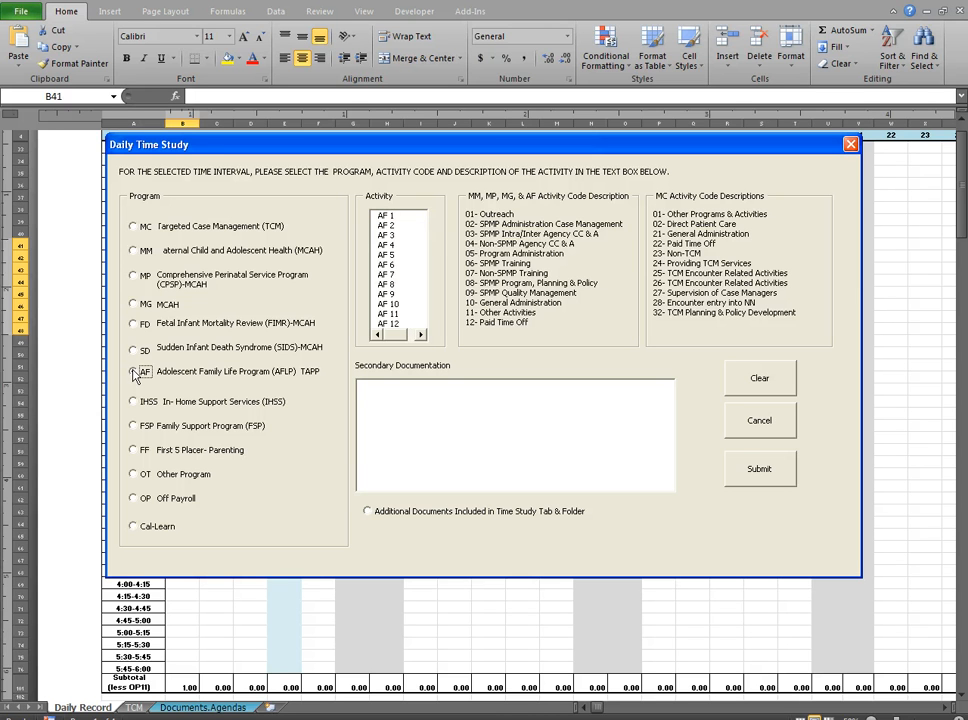
left_click(392, 216)
left_click(760, 470)
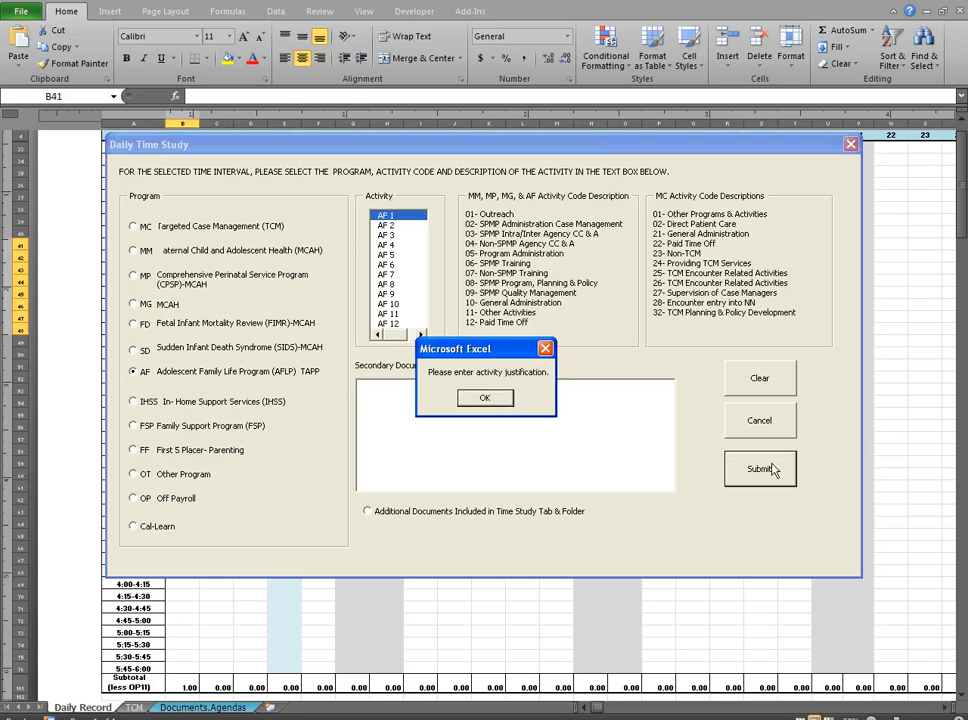
left_click(486, 400)
left_click(474, 400)
type("OUtreach")
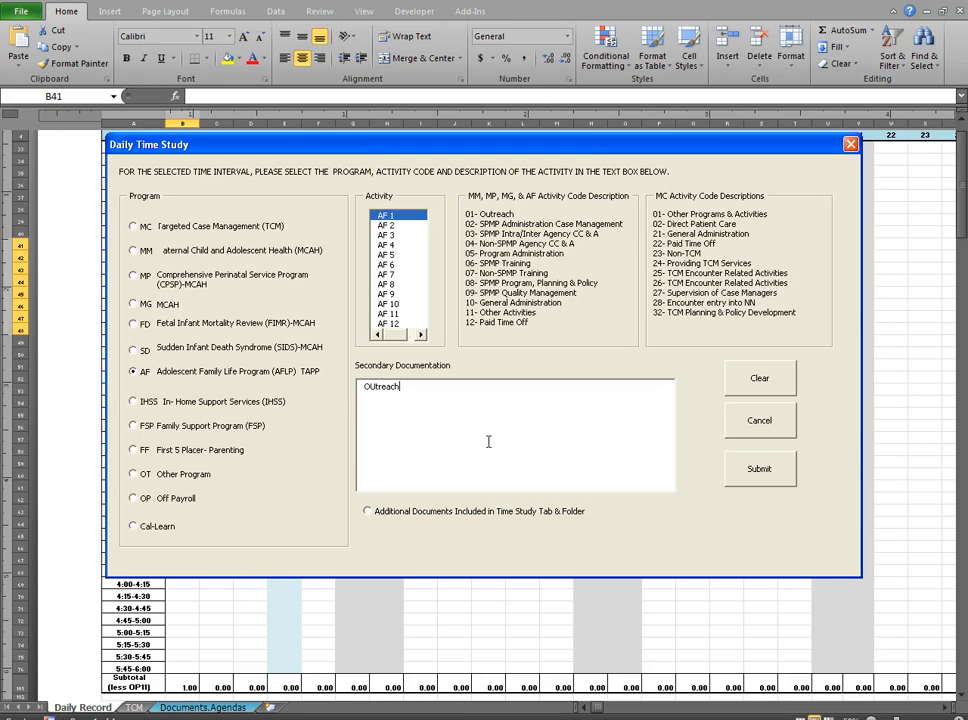
left_click(752, 470)
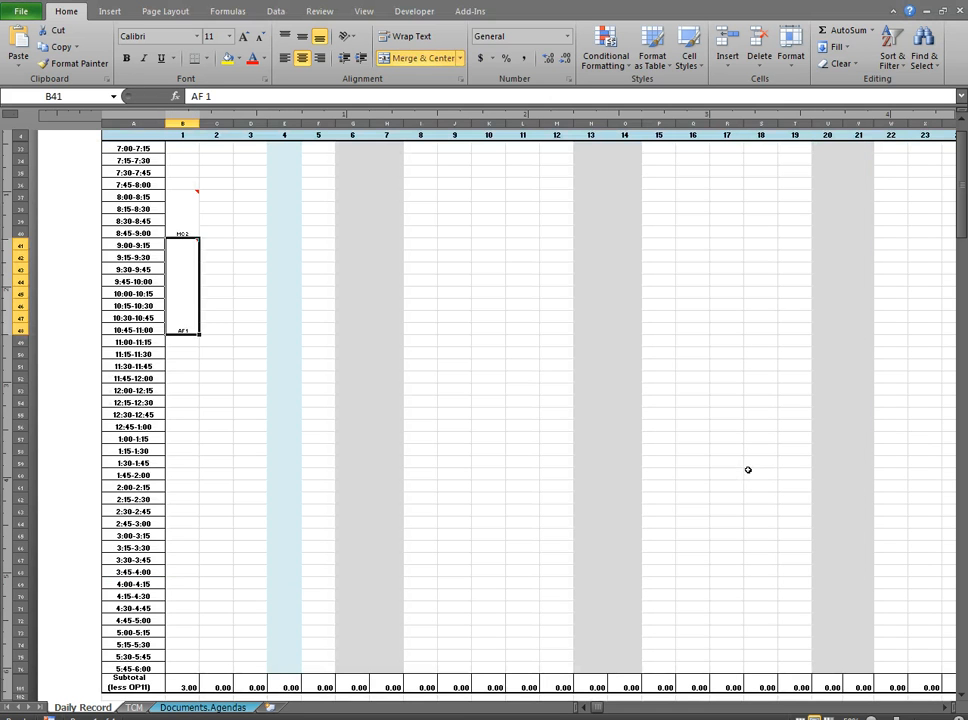
left_click(186, 685)
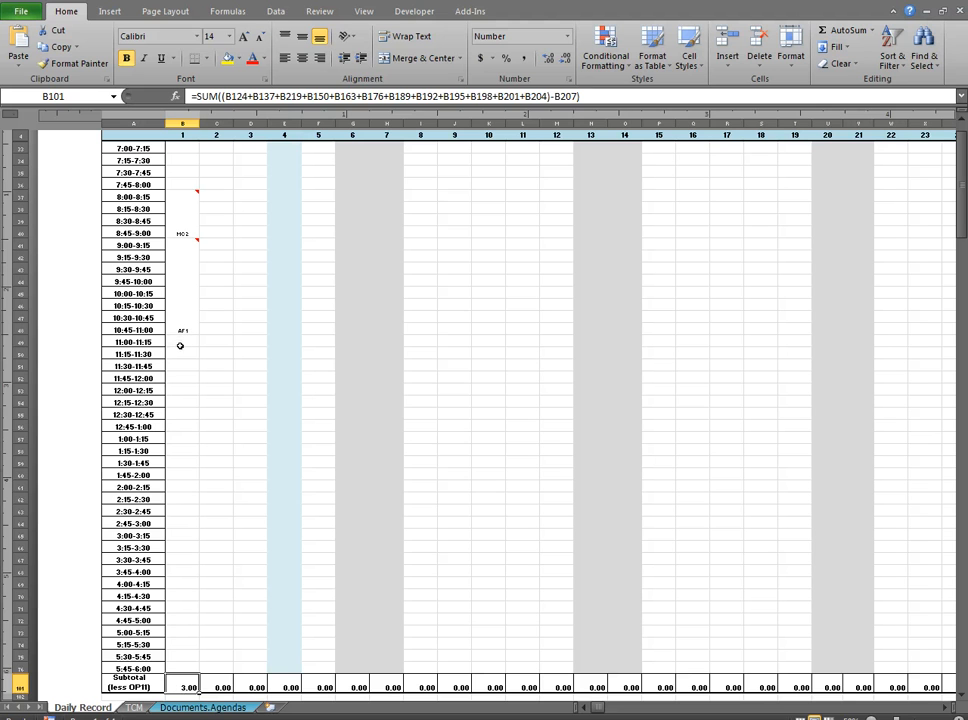
- Record Off Payroll activity OP 11 for 11:00-12:00 on the 1st with documentation "Lunch", and check the day's subtotal
left_click_drag(180, 345, 187, 375)
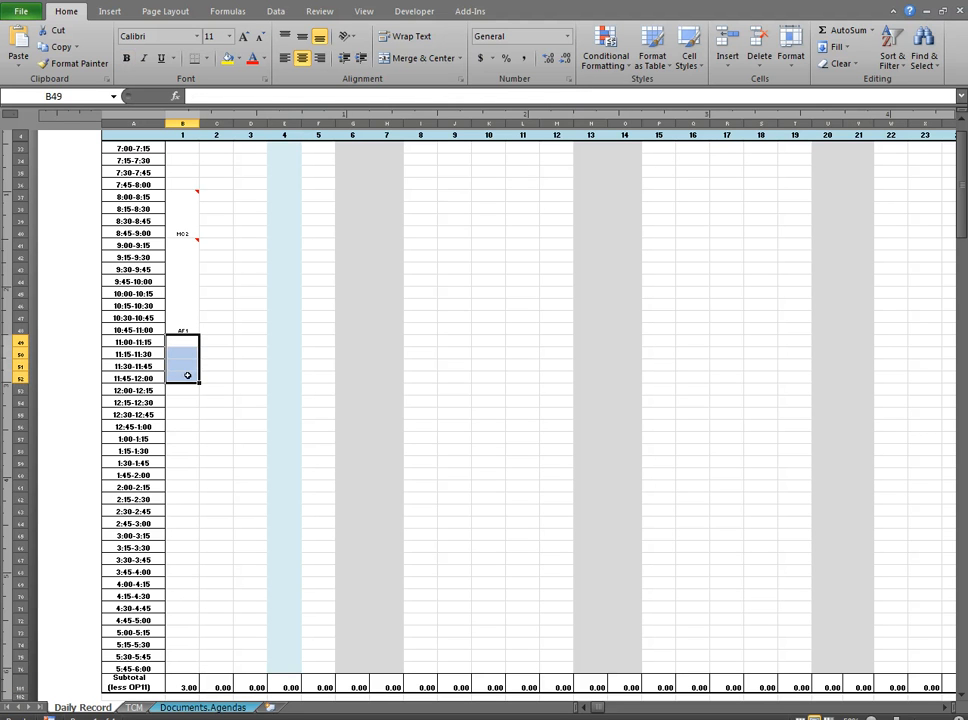
right_click(192, 371)
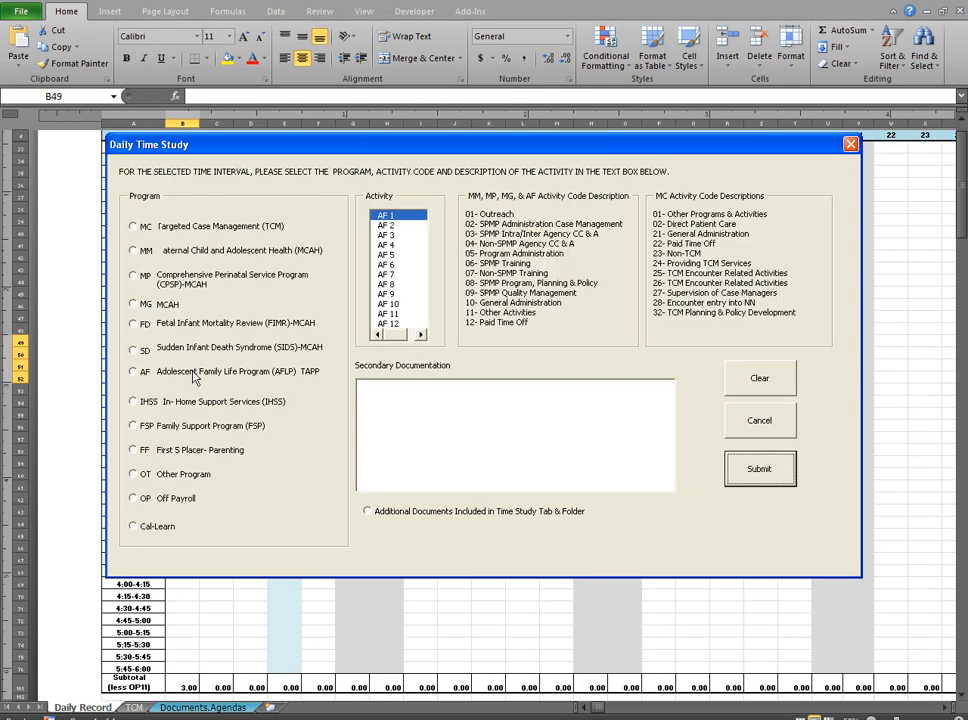
left_click(134, 498)
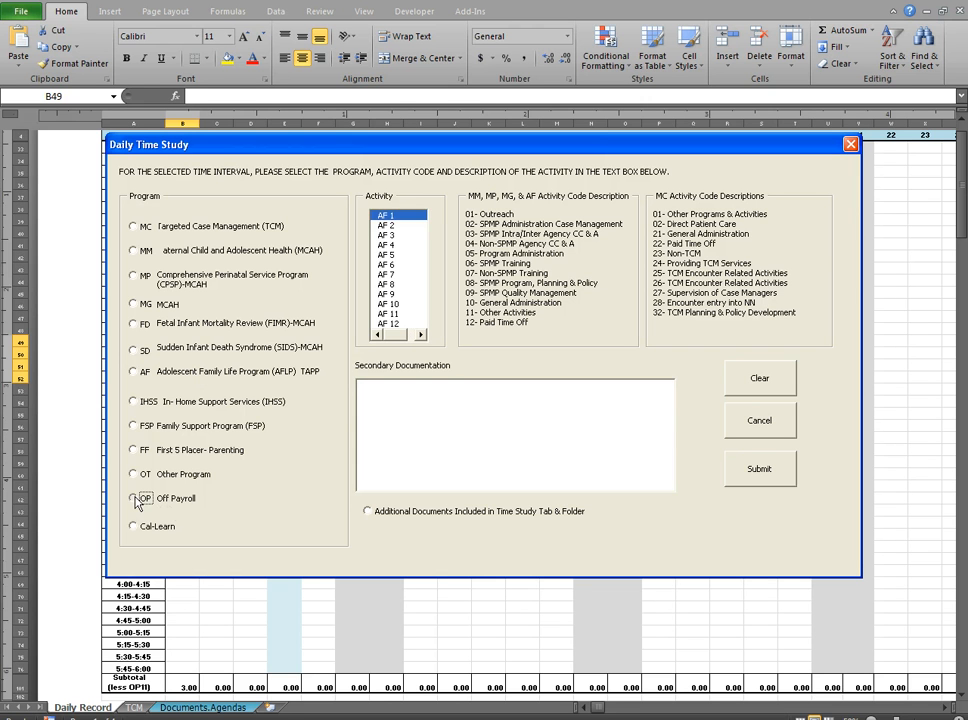
left_click(394, 227)
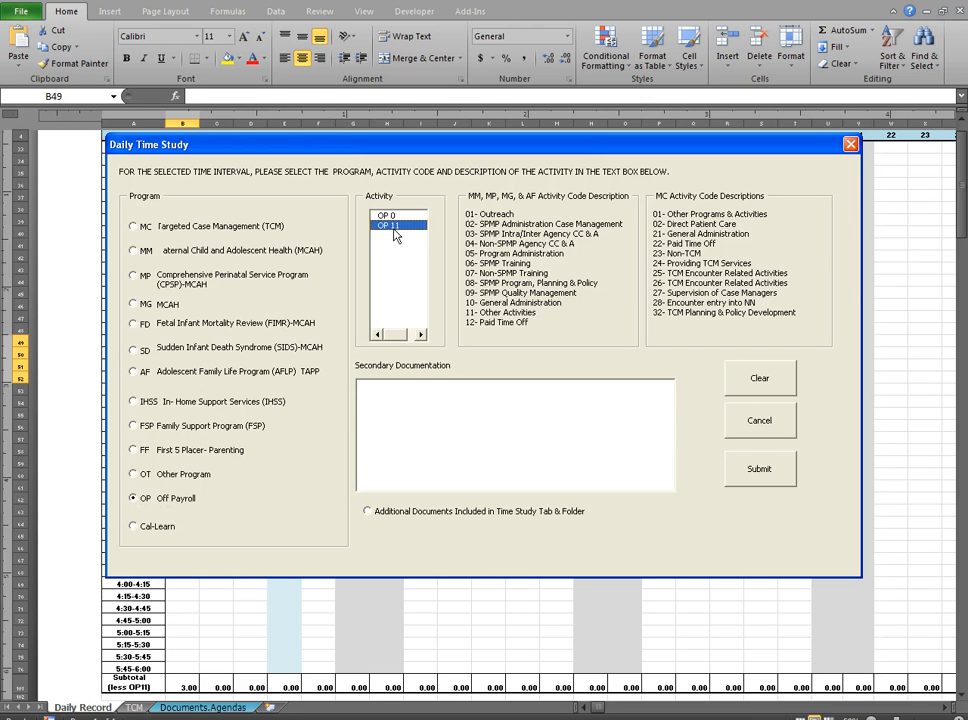
left_click(423, 410)
type("Lunch")
left_click(760, 470)
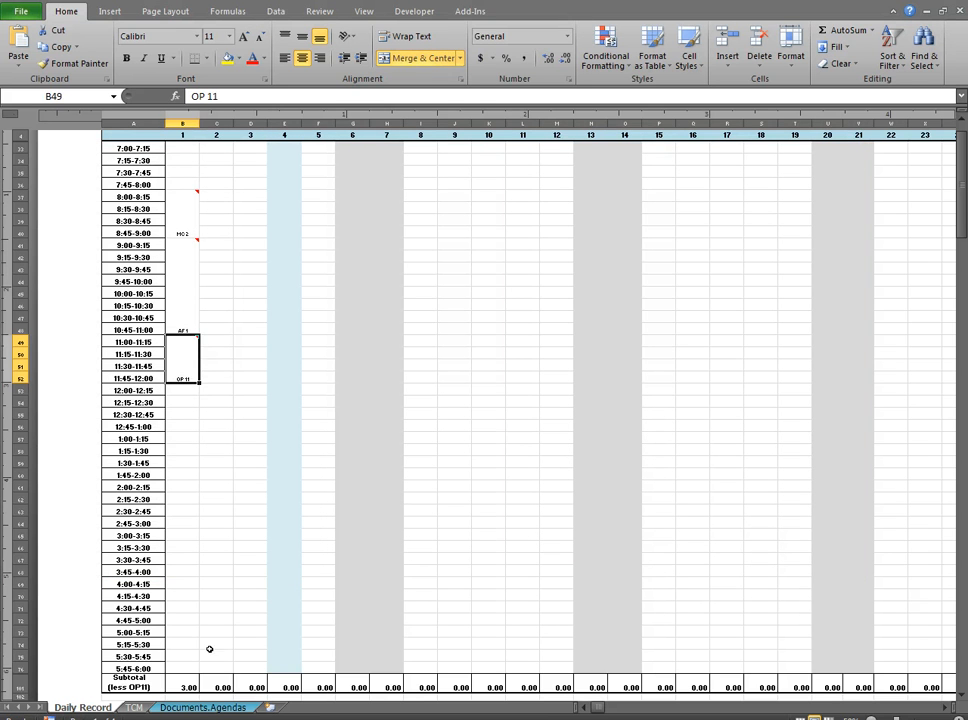
left_click(183, 686)
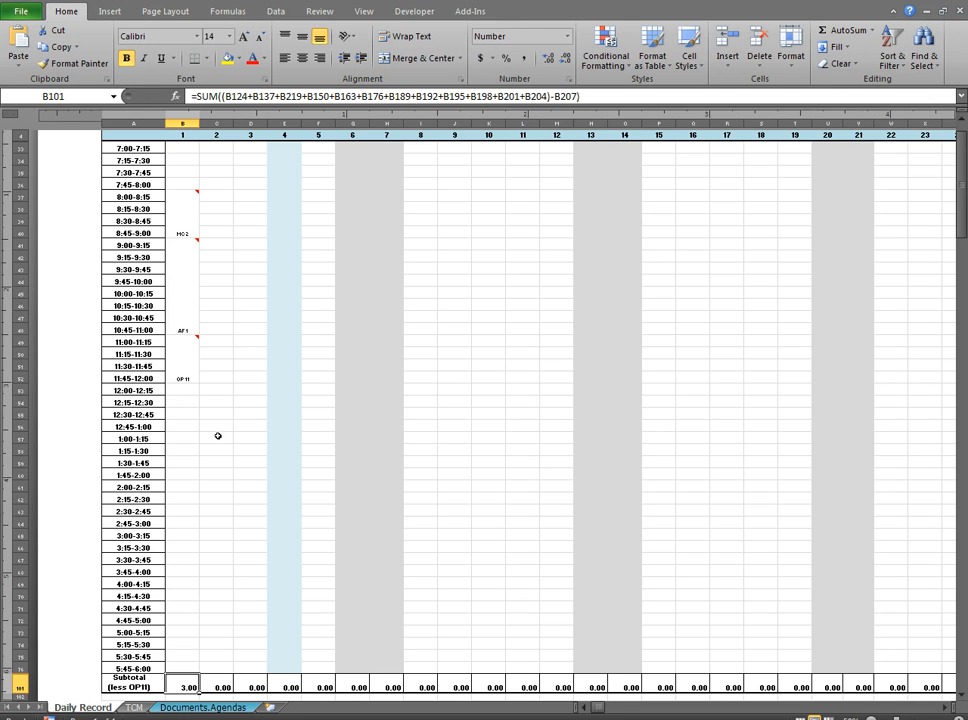
- Open the comment on the 8:00-9:00 MC 2 entry for editing and enlarge its box to span several day columns
mouse_move(188, 362)
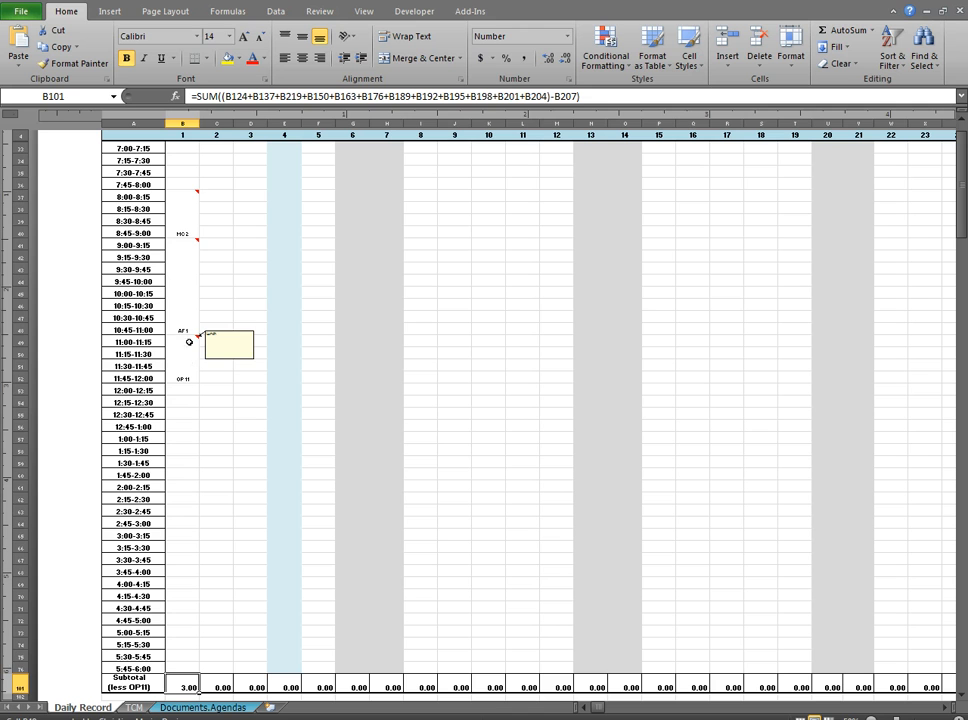
left_click(181, 220)
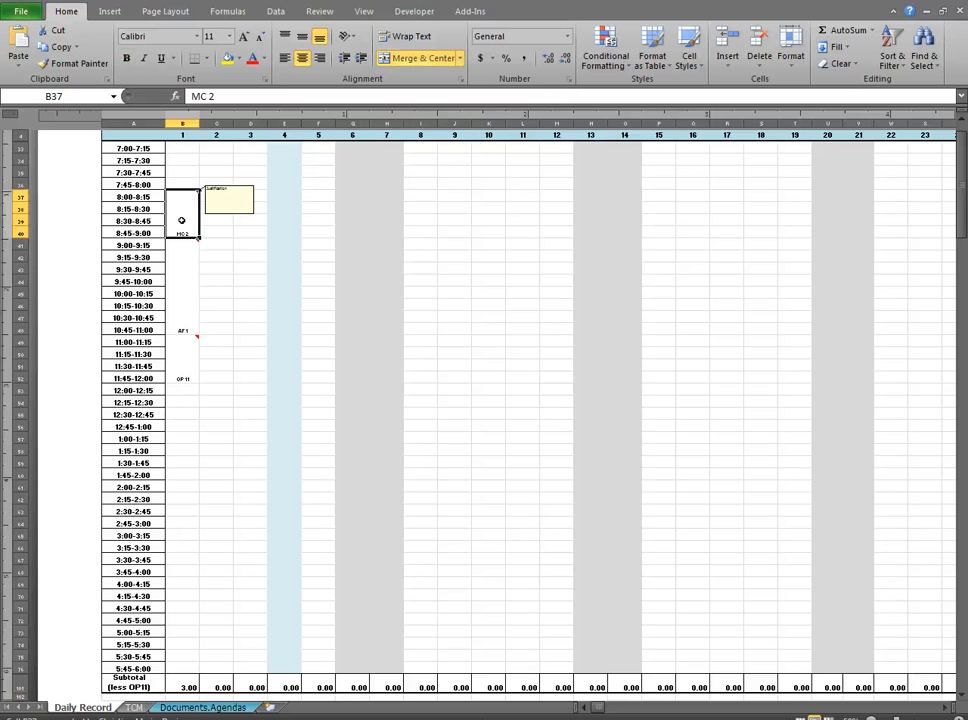
right_click(181, 220)
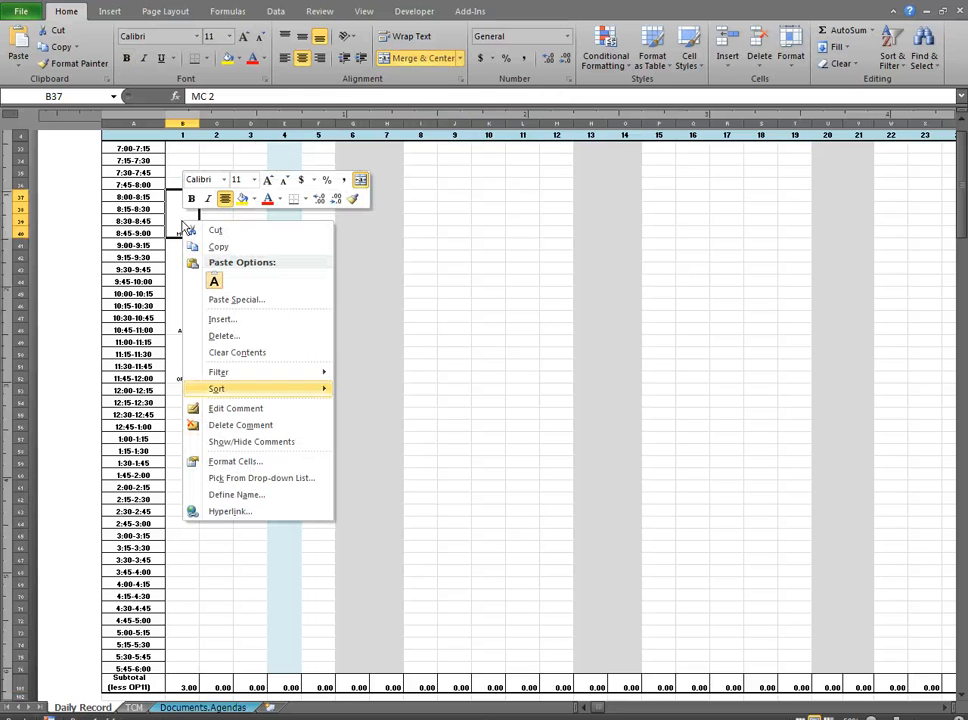
left_click(303, 407)
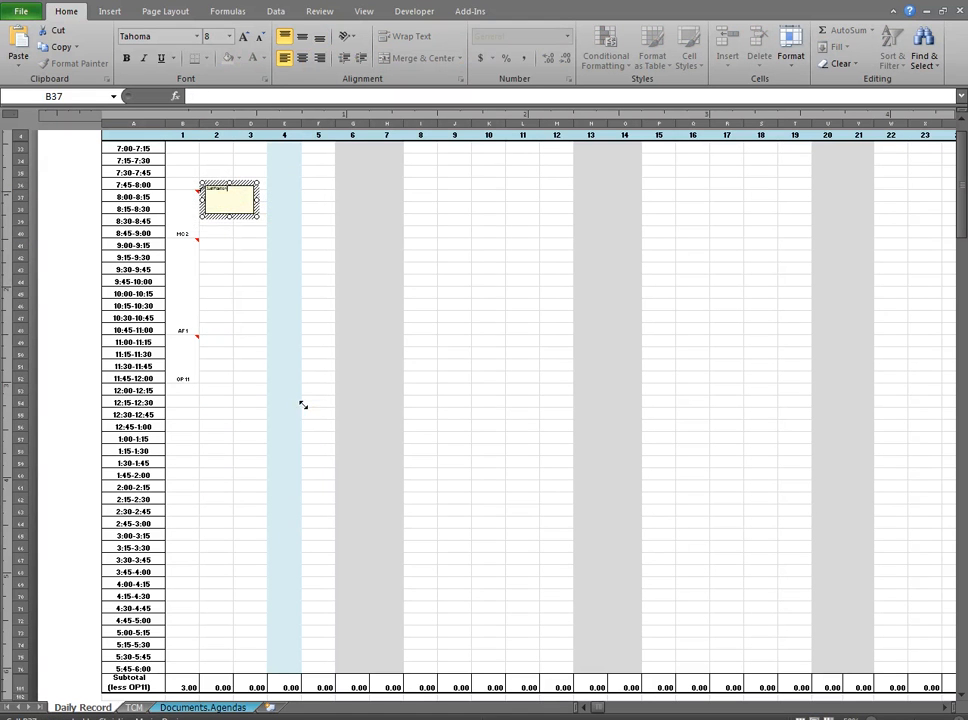
left_click_drag(258, 218, 415, 310)
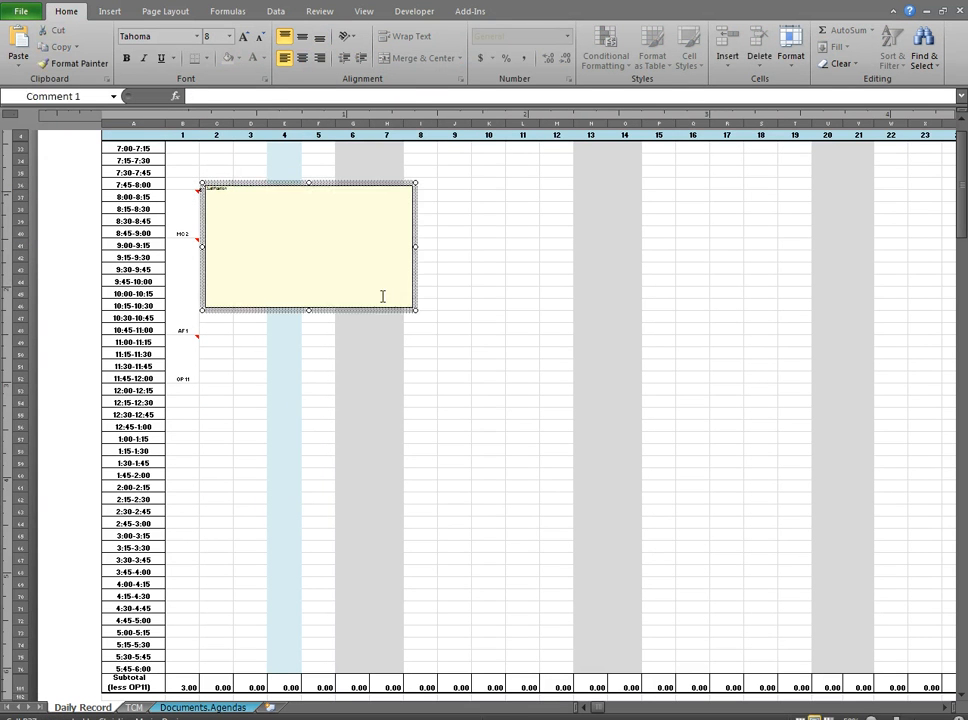
- Increase the font size of all the text in the MC 2 entry's comment to 20
left_click(264, 198)
left_click_drag(264, 197, 197, 187)
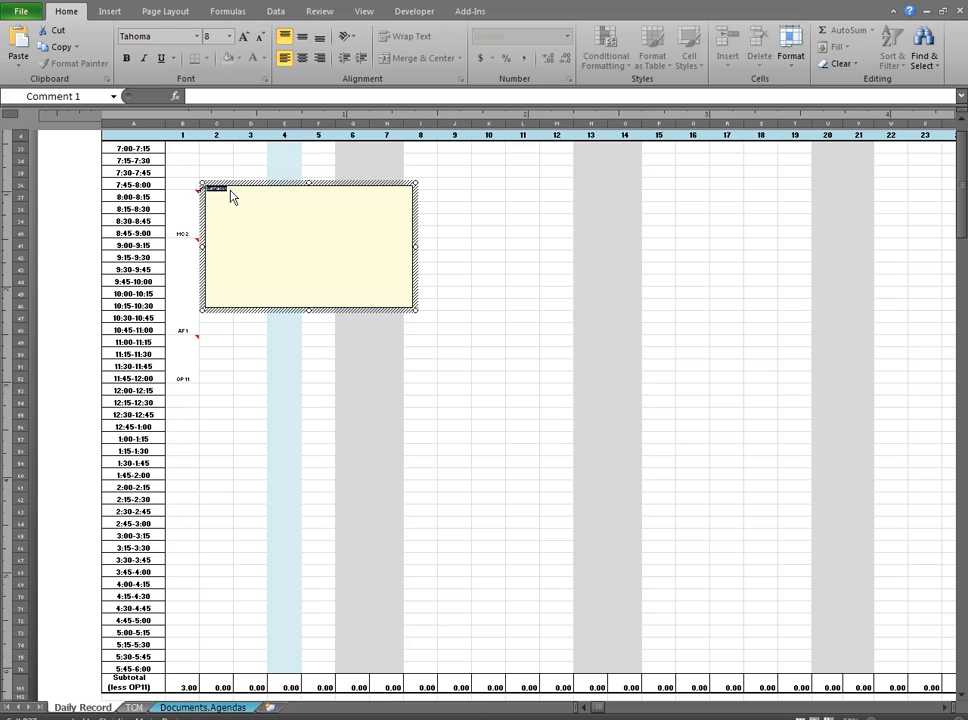
left_click(245, 37)
left_click(245, 37)
left_click(245, 37)
left_click(245, 37)
left_click(246, 37)
left_click(246, 37)
left_click(246, 37)
left_click(246, 37)
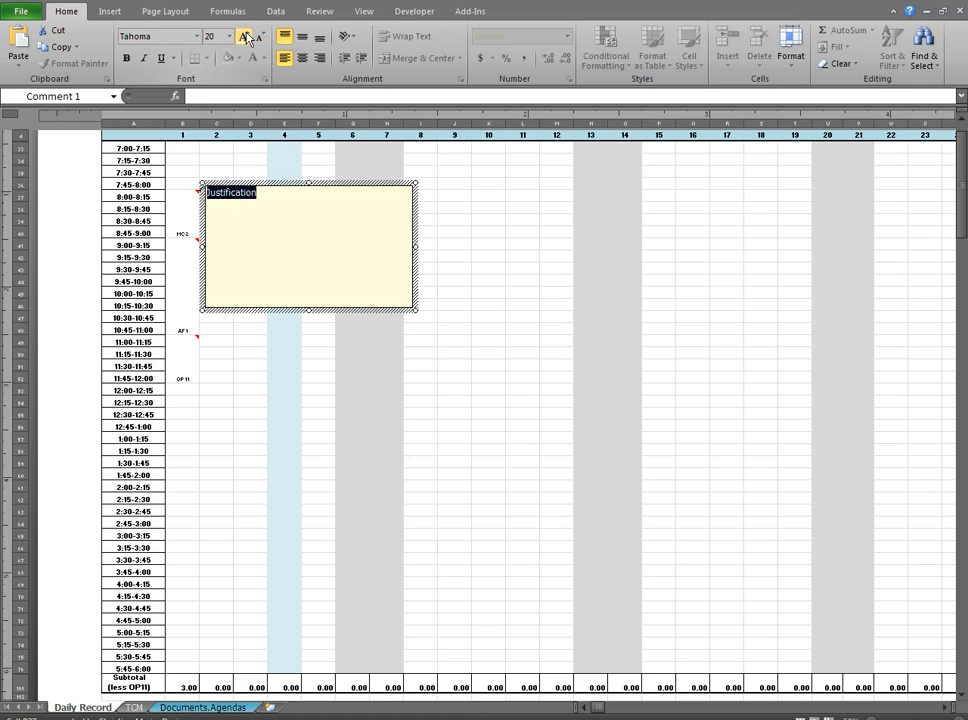
- Append a long row of periods after "Justification" in the MC 2 entry's comment and finish editing it
key("Right")
type(".")
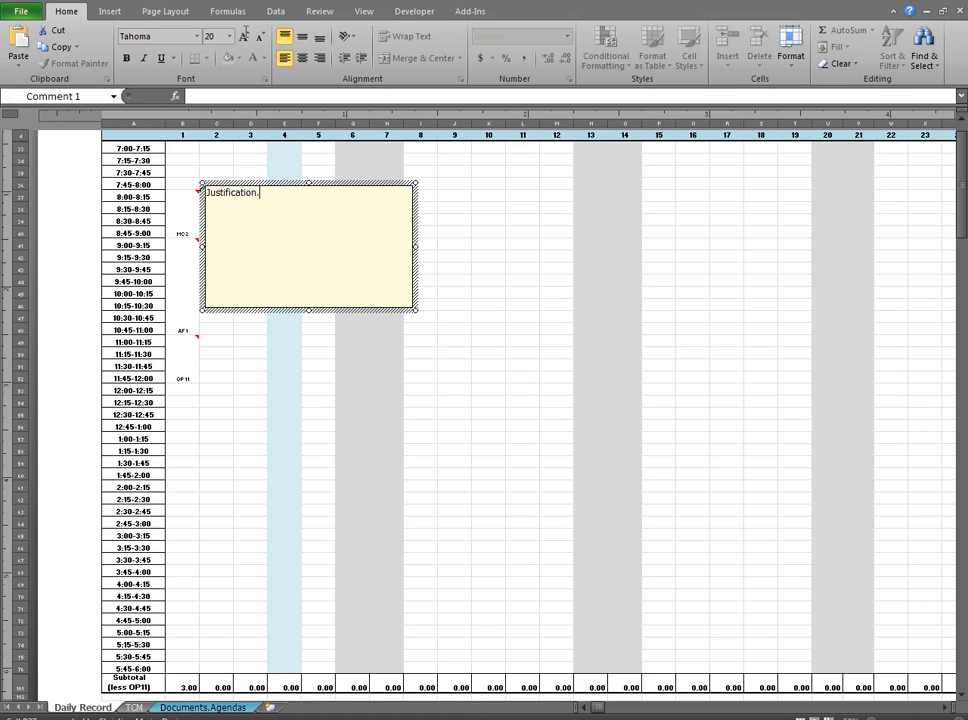
type("..................................")
left_click(454, 243)
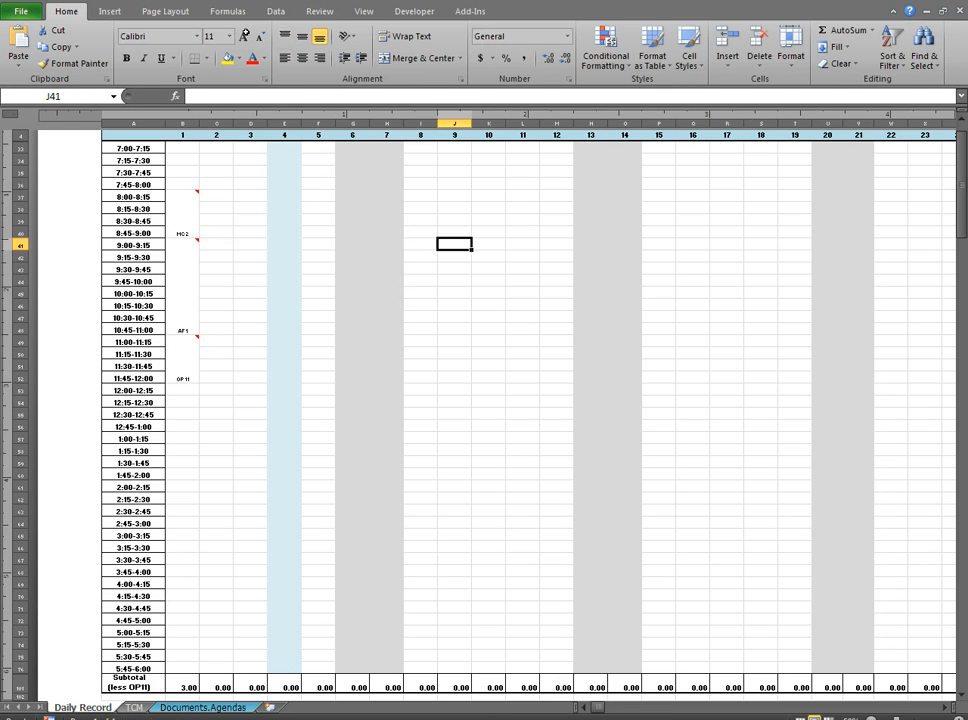
- Replace the 8:00-9:00 entry on the 1st with Targeted Case Management activity MC 23, keeping its justification, and check the day's subtotal
mouse_move(185, 207)
left_click(183, 212)
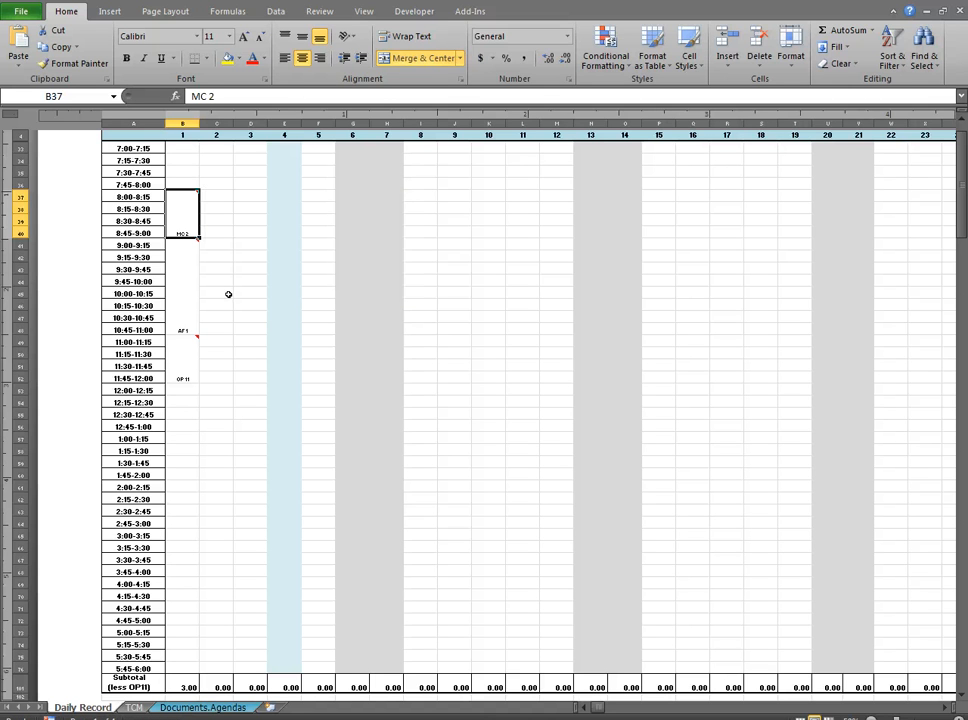
key("Delete")
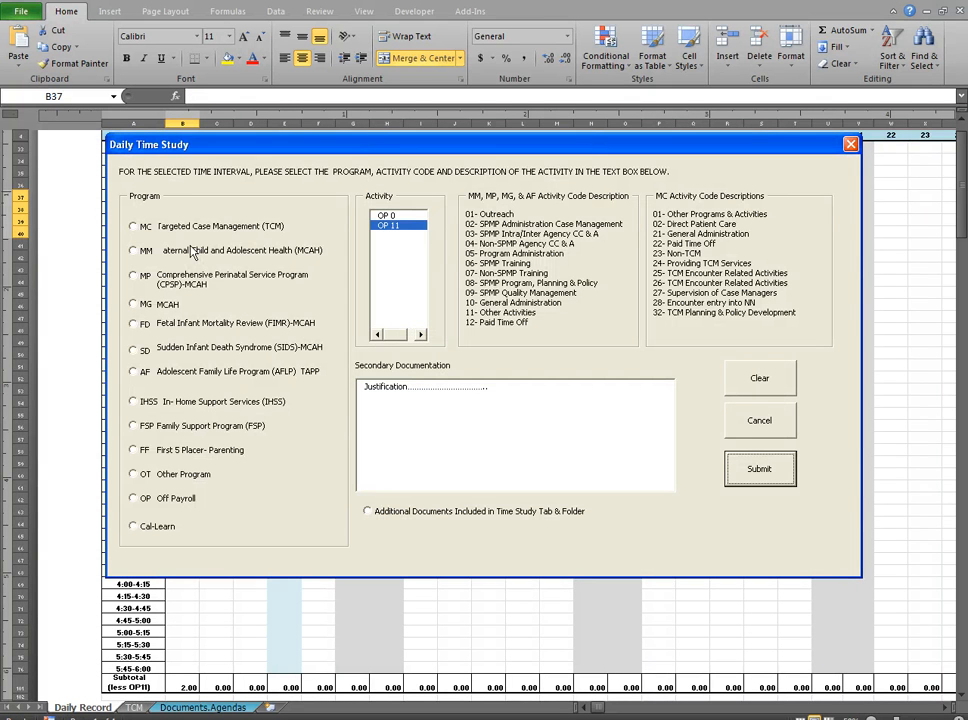
left_click(134, 228)
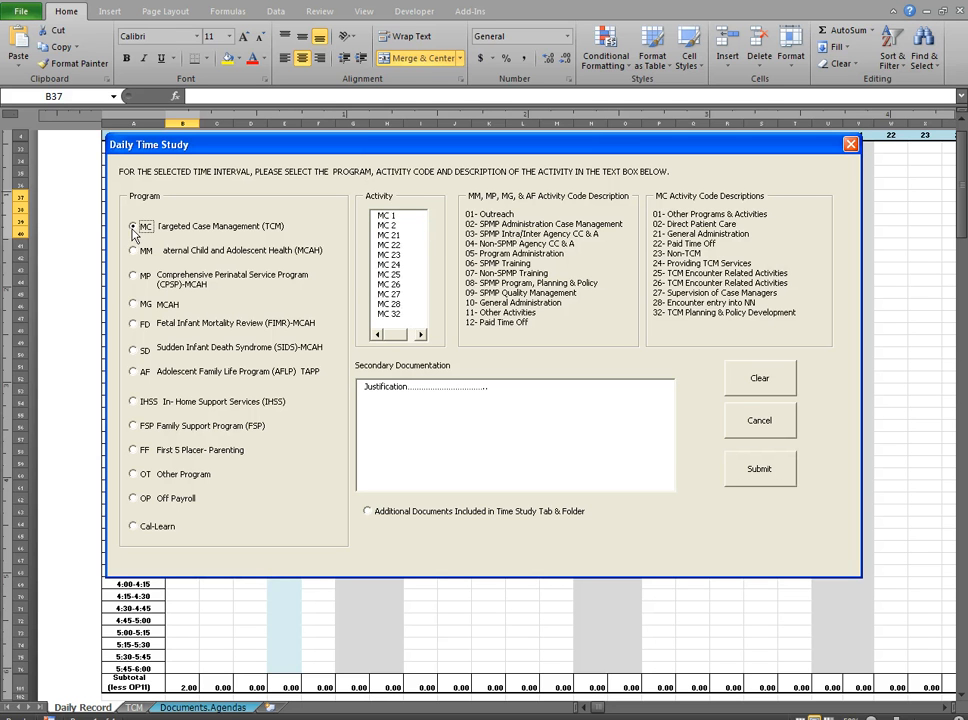
left_click(394, 256)
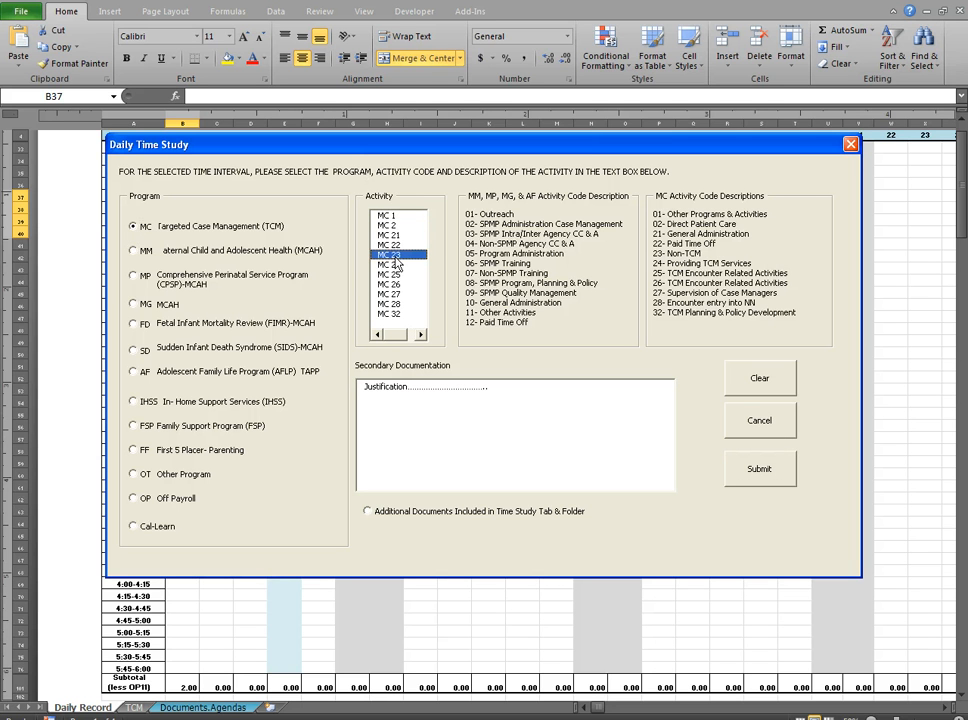
left_click(760, 468)
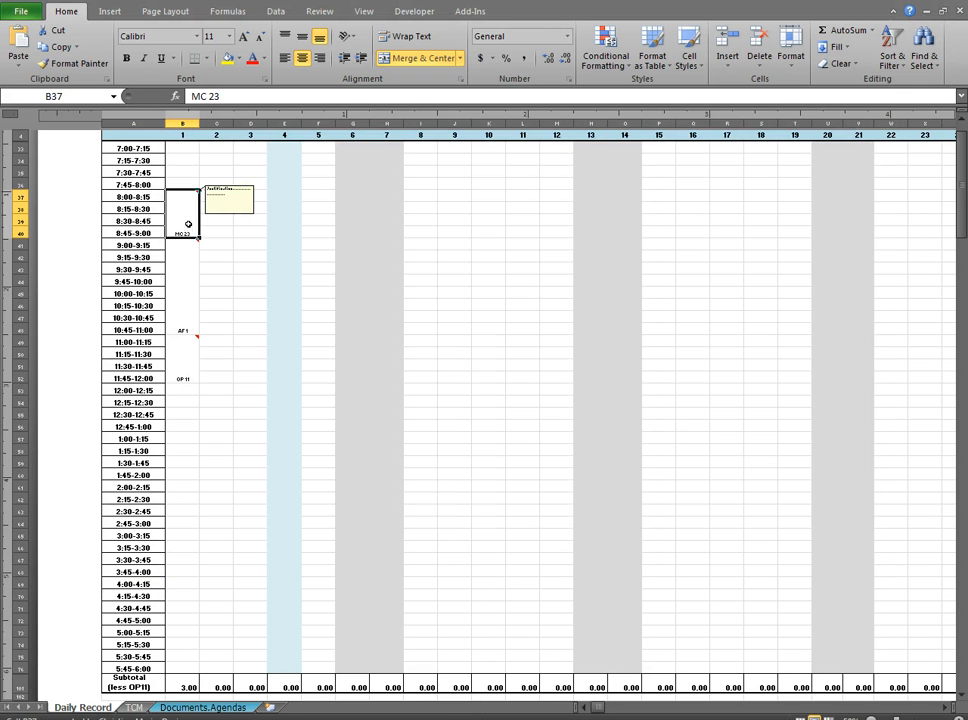
left_click(190, 687)
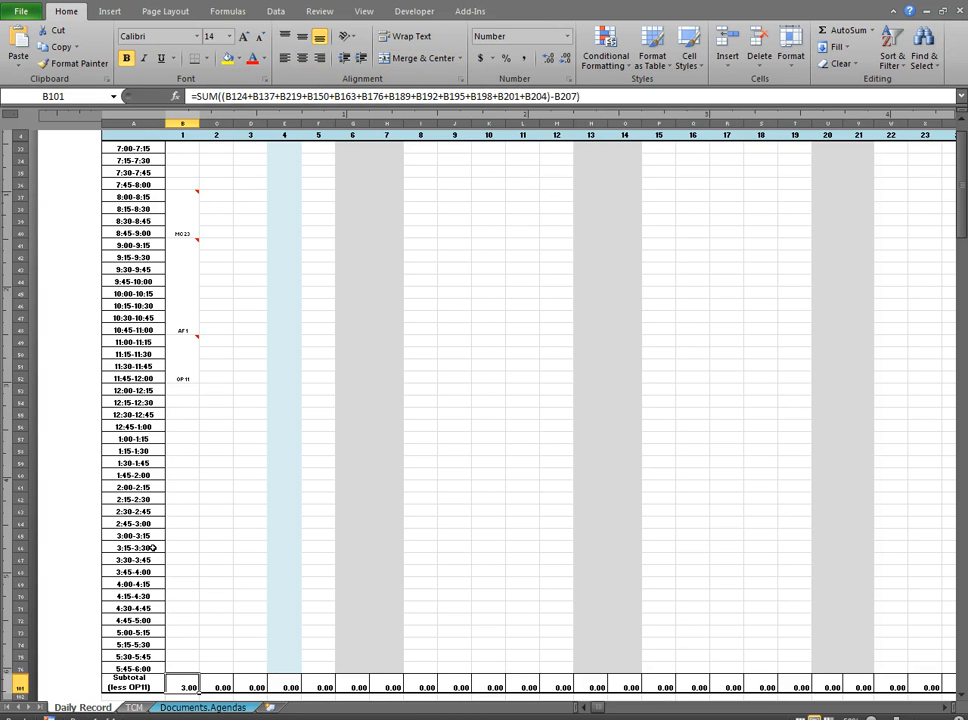
- Record In-Home Support Services activity IHSS 0 for 12:00-5:00 on the 1st with a row of dashes as documentation, and check the day's subtotal
left_click(190, 389)
left_click_drag(190, 389, 183, 621)
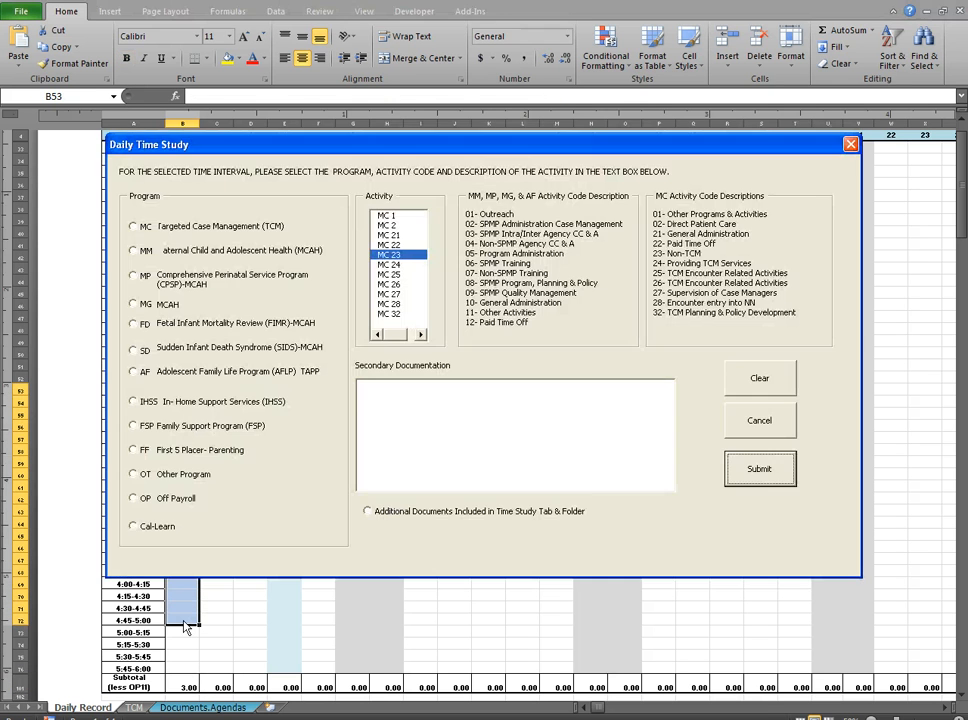
left_click(133, 402)
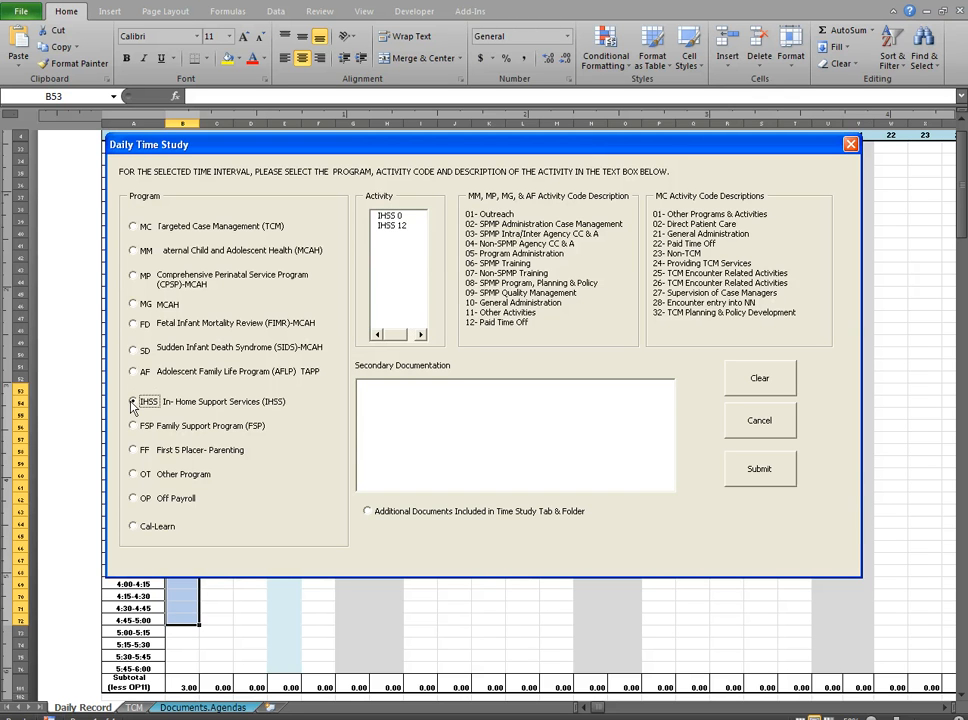
left_click(397, 217)
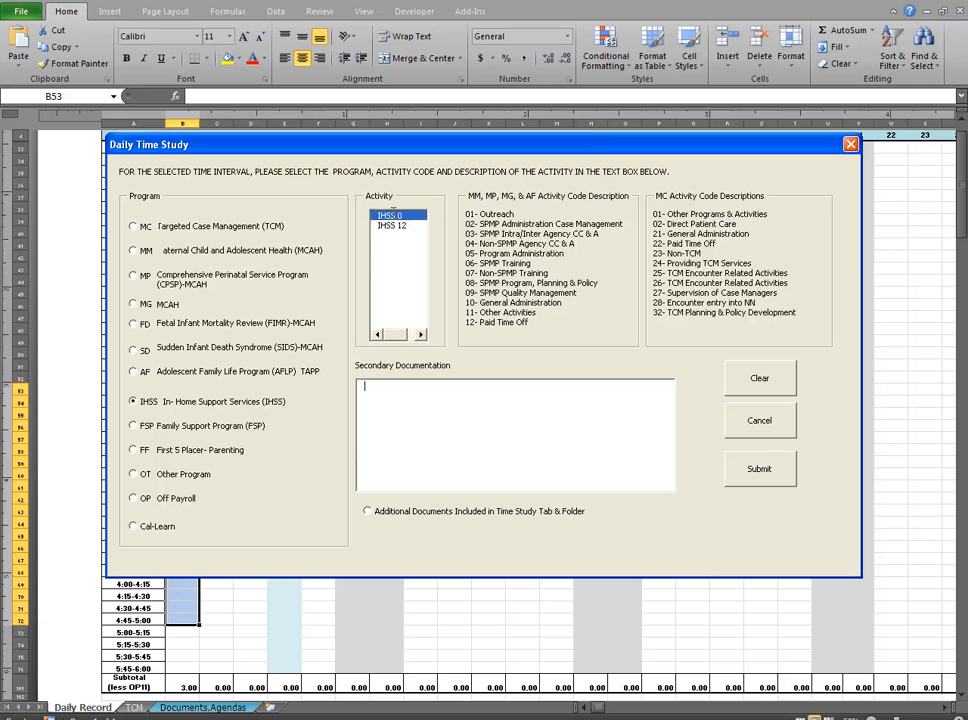
type("--------------------")
left_click(734, 470)
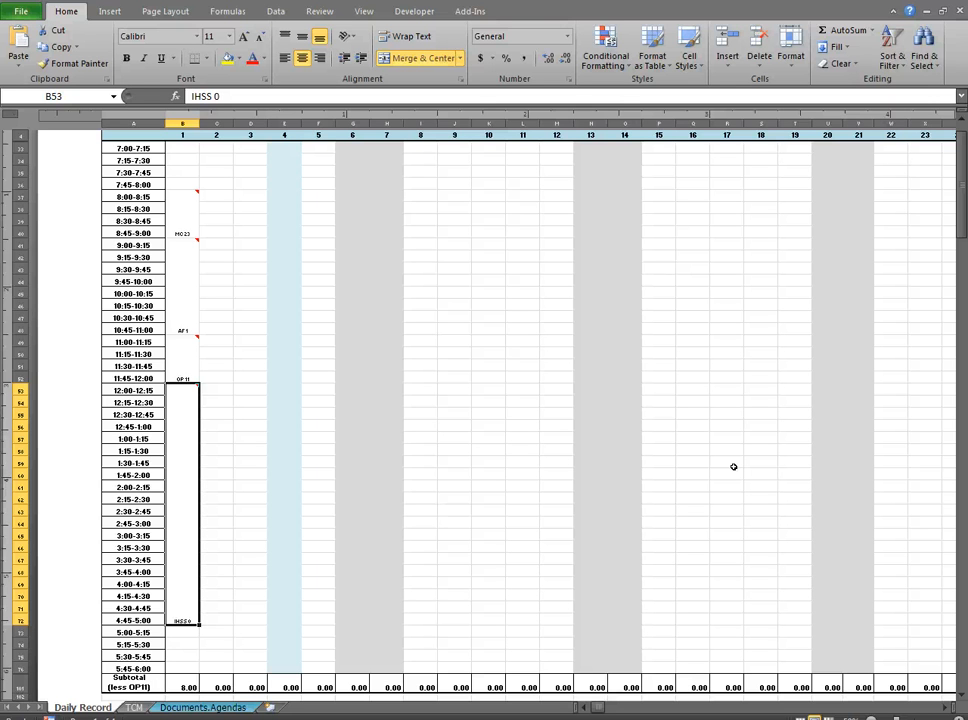
left_click(228, 485)
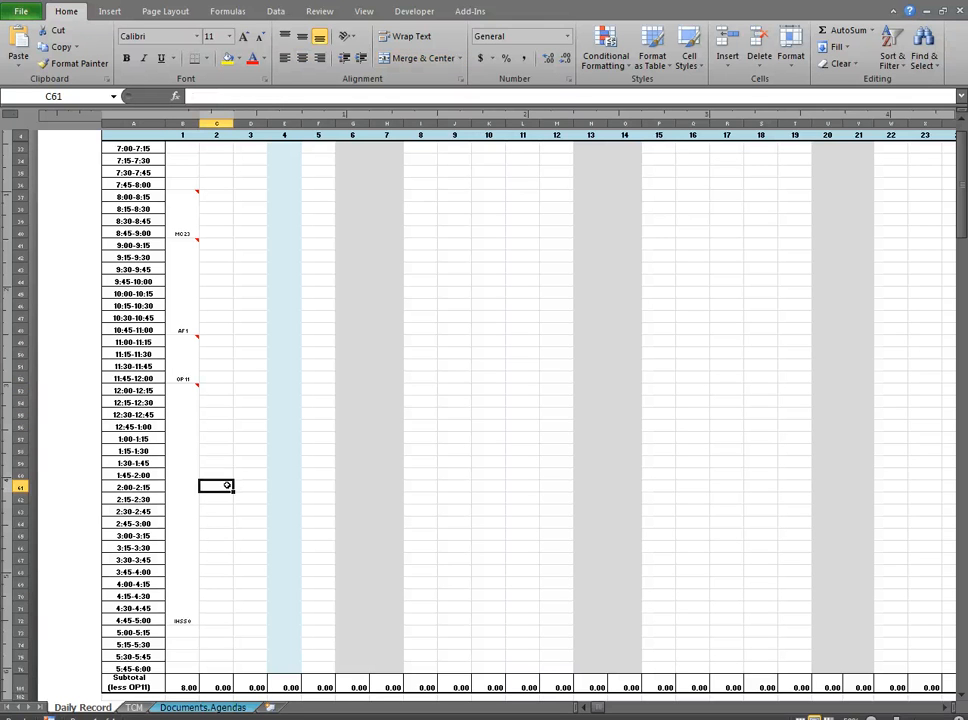
left_click(185, 686)
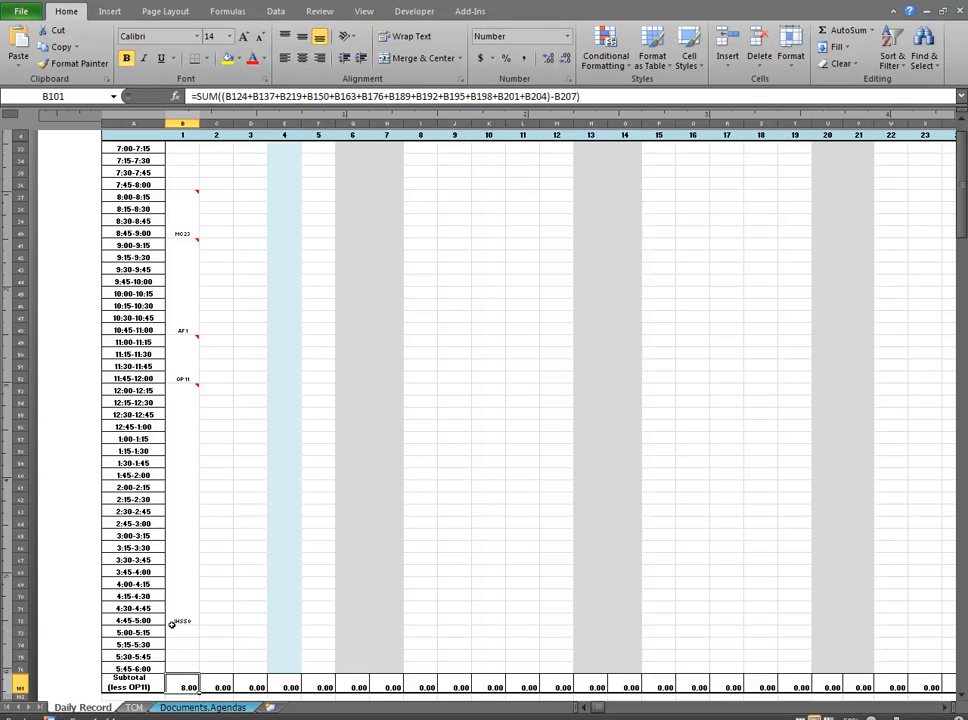